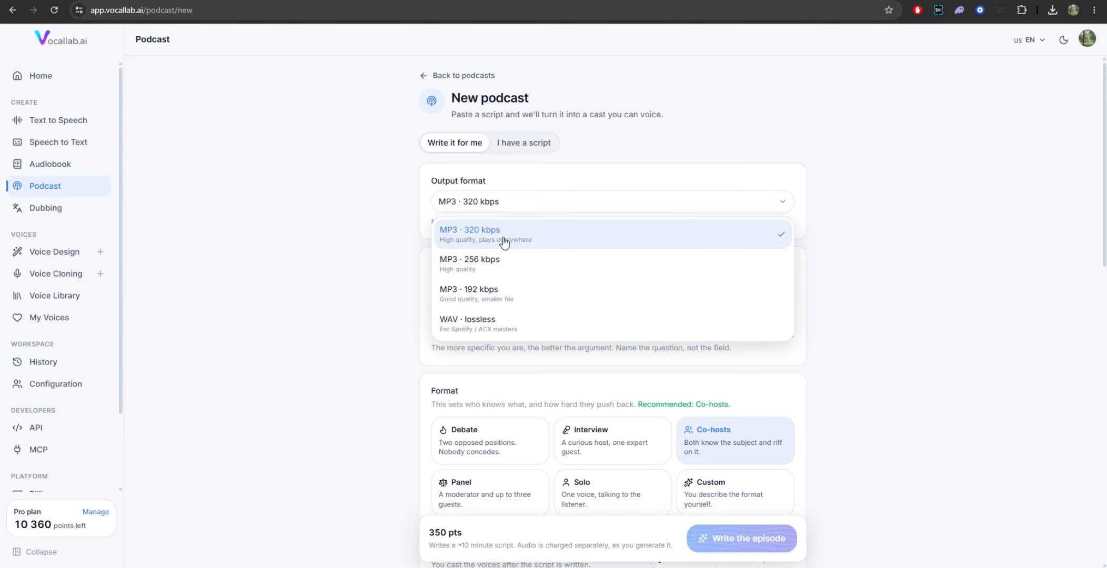
Step: Set the output format to MP3 · 320 kbps and paste the prepared debate brief as the episode description
{"action": "left_click", "coordinate": [504, 242]}
{"action": "scroll", "coordinate": [492, 248], "scroll_direction": "down", "scroll_amount": 2}
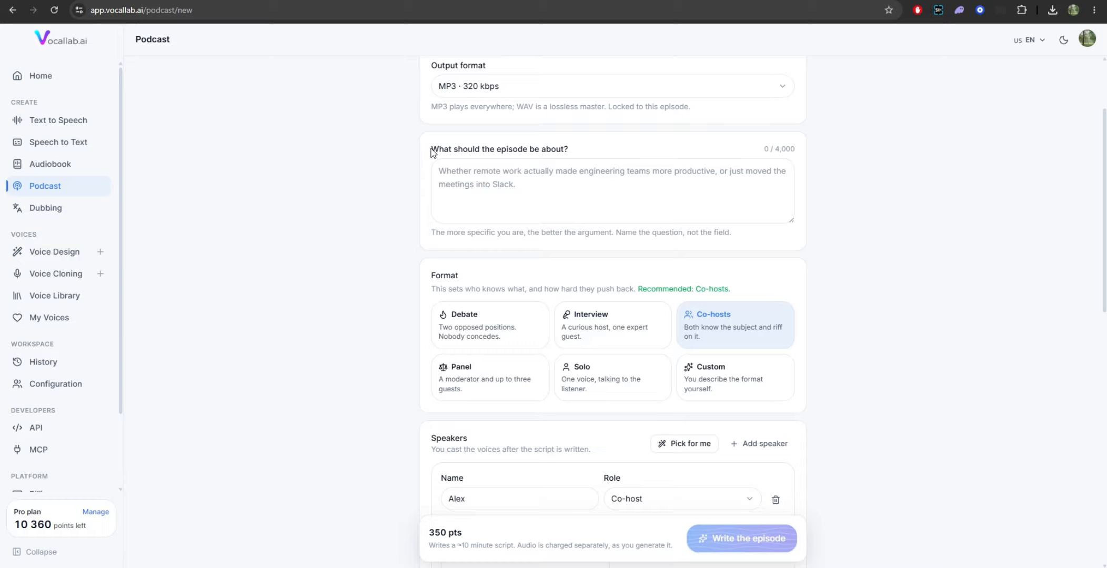
{"action": "left_click_drag", "start_coordinate": [432, 152], "coordinate": [590, 148]}
{"action": "left_click", "coordinate": [544, 174]}
{"action": "key", "text": "ctrl+v"}
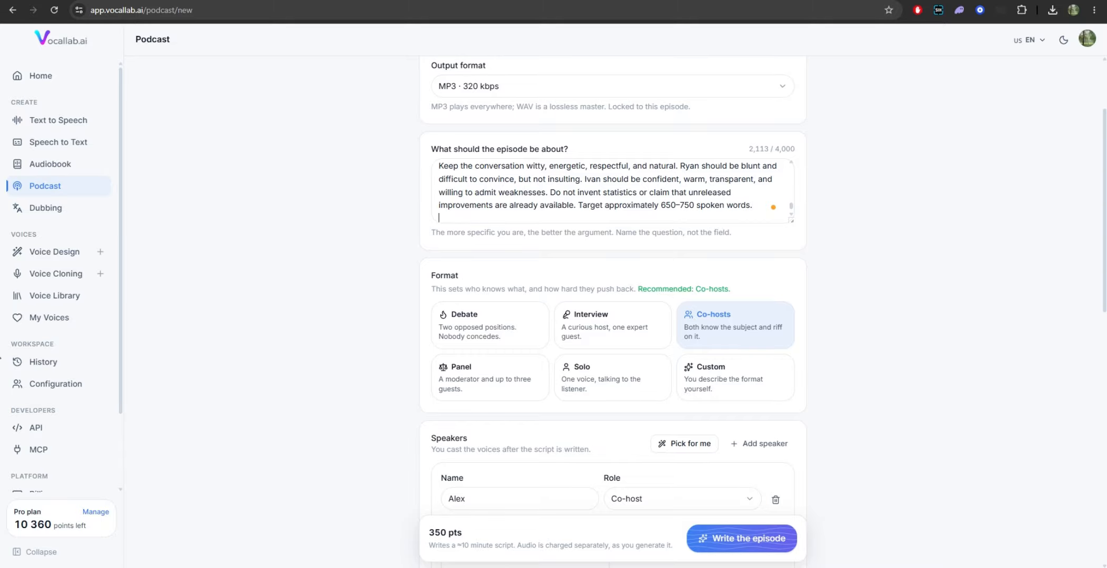
Step: Set the format to Debate, giving the first speaker warm and enthusiastic traits and the second blunt and skeptical
{"action": "left_click", "coordinate": [480, 329]}
{"action": "scroll", "coordinate": [516, 358], "scroll_direction": "down", "scroll_amount": 3}
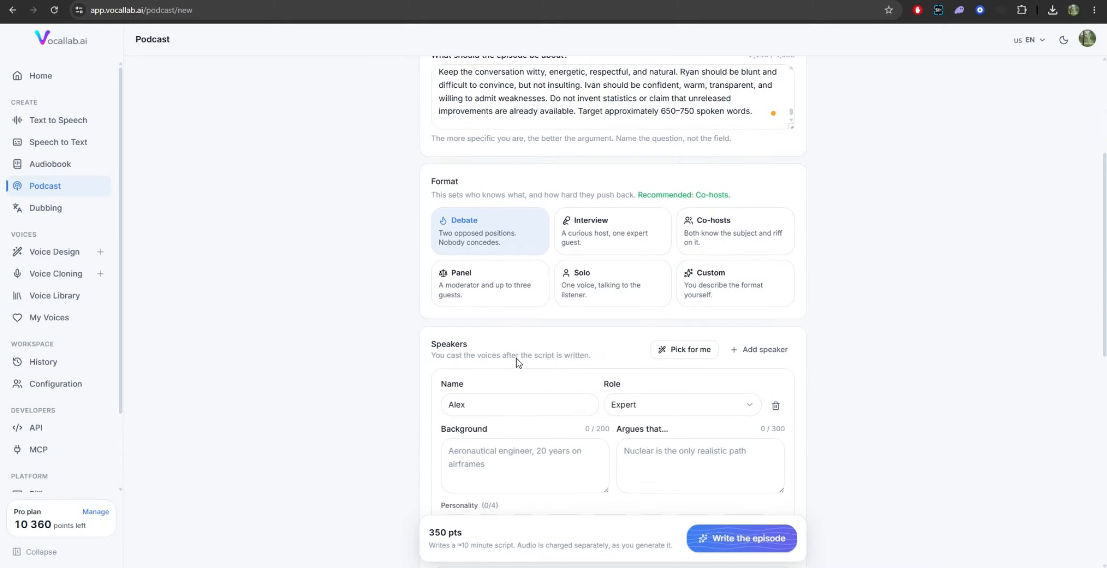
{"action": "scroll", "coordinate": [516, 355], "scroll_direction": "down", "scroll_amount": 3}
{"action": "scroll", "coordinate": [517, 353], "scroll_direction": "up", "scroll_amount": 2}
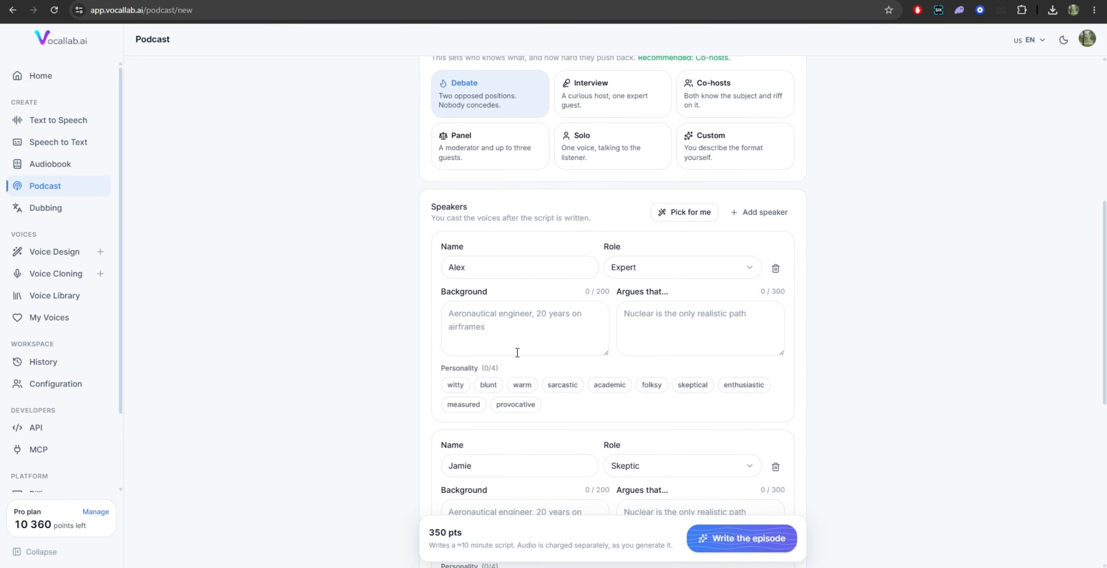
{"action": "scroll", "coordinate": [517, 354], "scroll_direction": "down", "scroll_amount": 3}
{"action": "scroll", "coordinate": [517, 353], "scroll_direction": "down", "scroll_amount": 2}
{"action": "scroll", "coordinate": [516, 358], "scroll_direction": "up", "scroll_amount": 3}
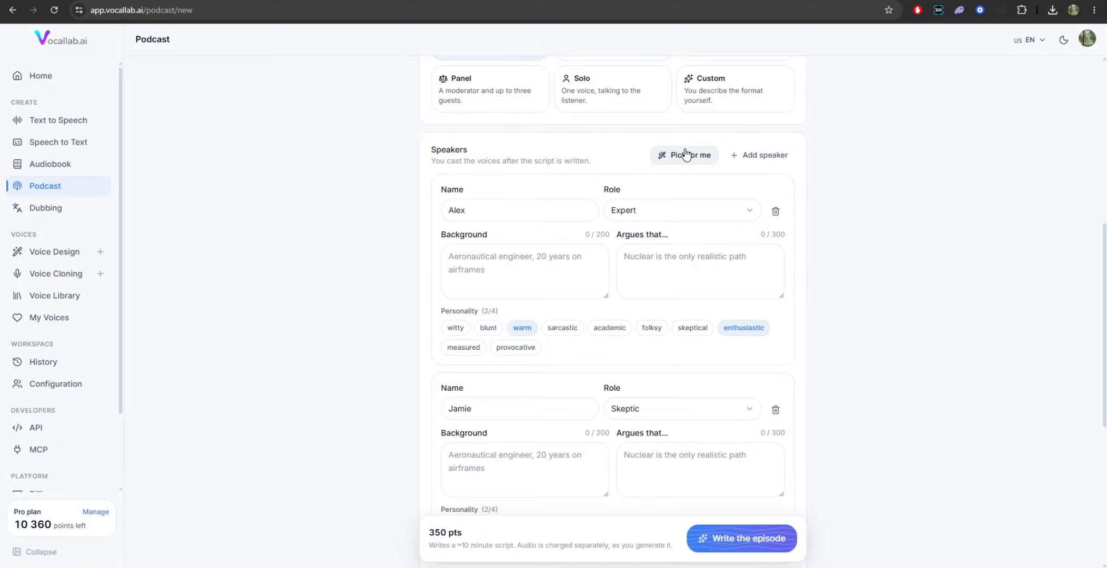
{"action": "scroll", "coordinate": [569, 315], "scroll_direction": "down", "scroll_amount": 2}
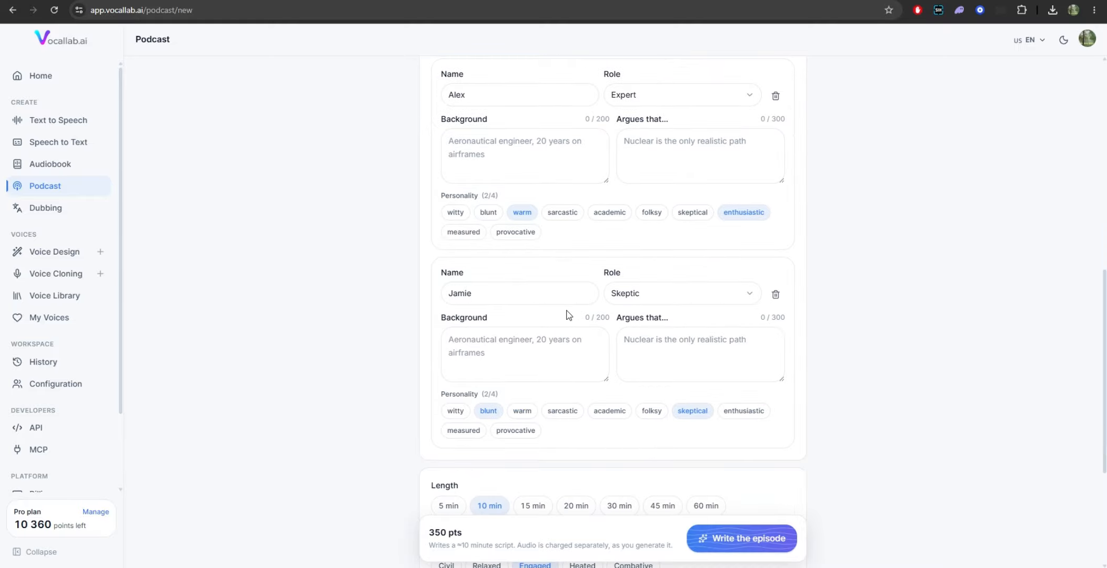
{"action": "scroll", "coordinate": [568, 315], "scroll_direction": "up", "scroll_amount": 1}
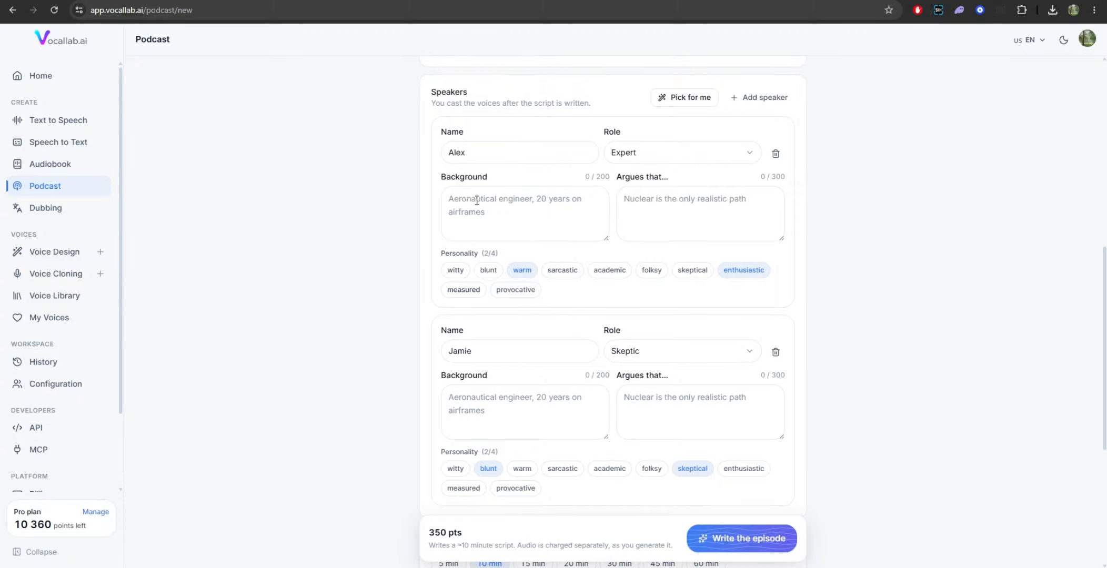
Step: Enter the first speaker's name, assign the Host role, paste the co-founder background, and add the measured and provocative traits
{"action": "double_click", "coordinate": [456, 152]}
{"action": "type", "text": "Ivan"}
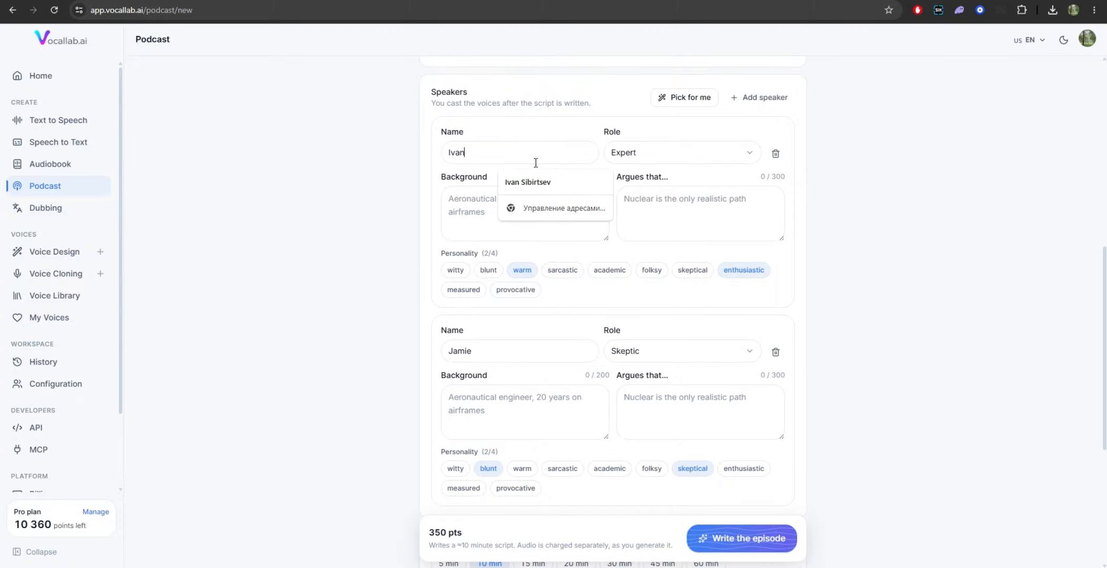
{"action": "left_click", "coordinate": [663, 158]}
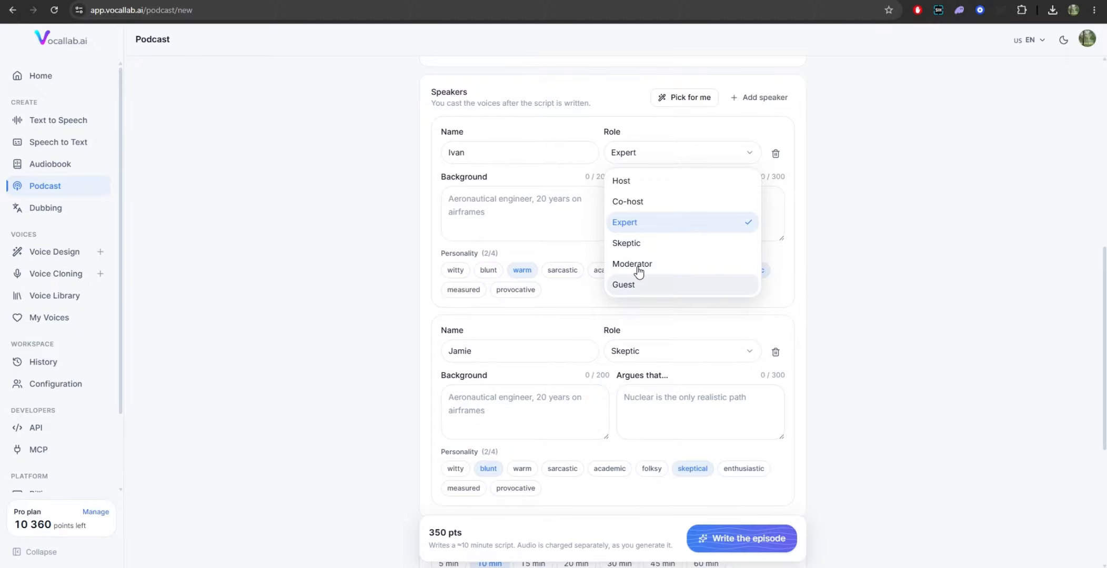
{"action": "left_click", "coordinate": [632, 181]}
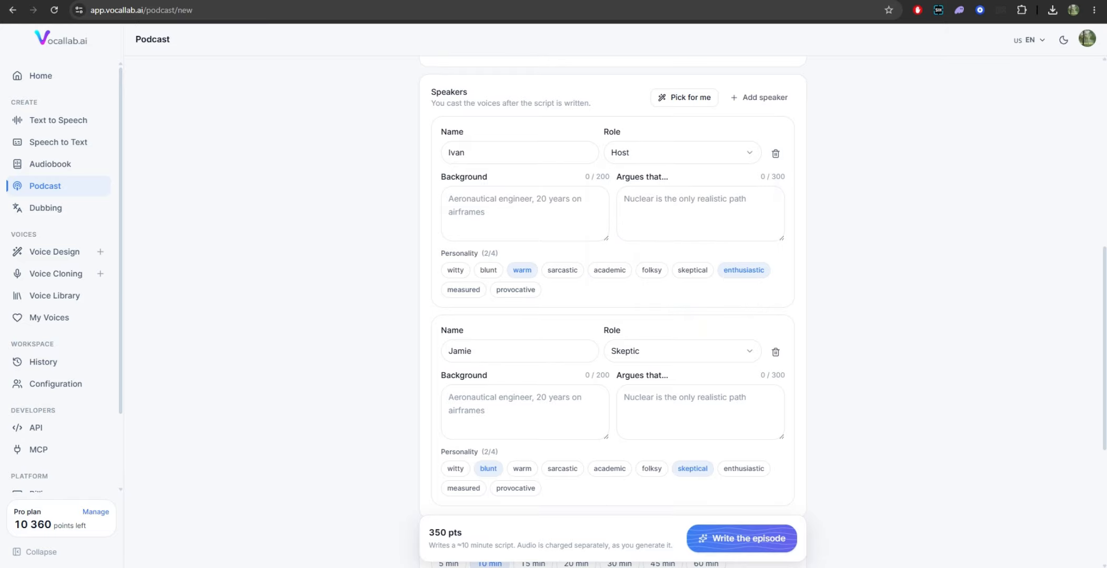
{"action": "left_click", "coordinate": [515, 205]}
{"action": "key", "text": "ctrl+v"}
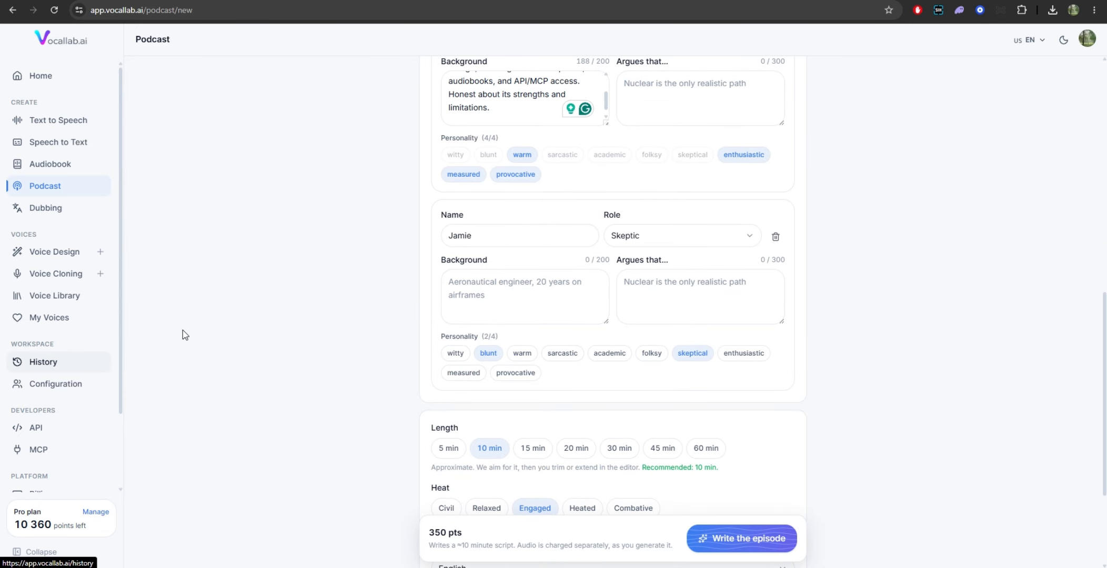
Step: Enter the second speaker's name, assign the Guest role, paste the VocalLab critic's background, and add the sarcastic and provocative traits
{"action": "double_click", "coordinate": [459, 235]}
{"action": "type", "text": "Ryan"}
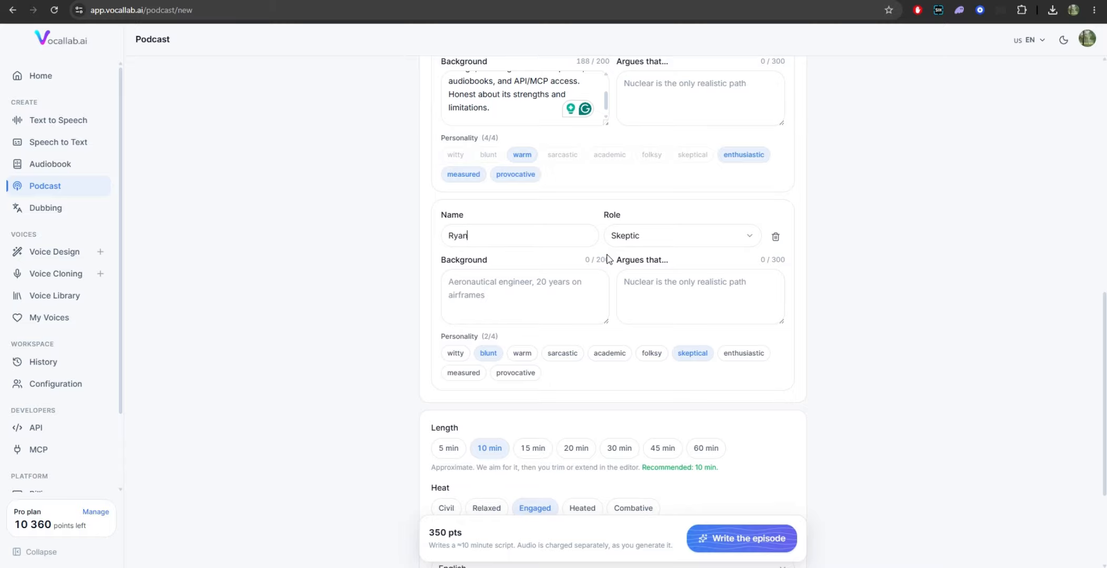
{"action": "left_click", "coordinate": [670, 233]}
{"action": "left_click", "coordinate": [640, 370]}
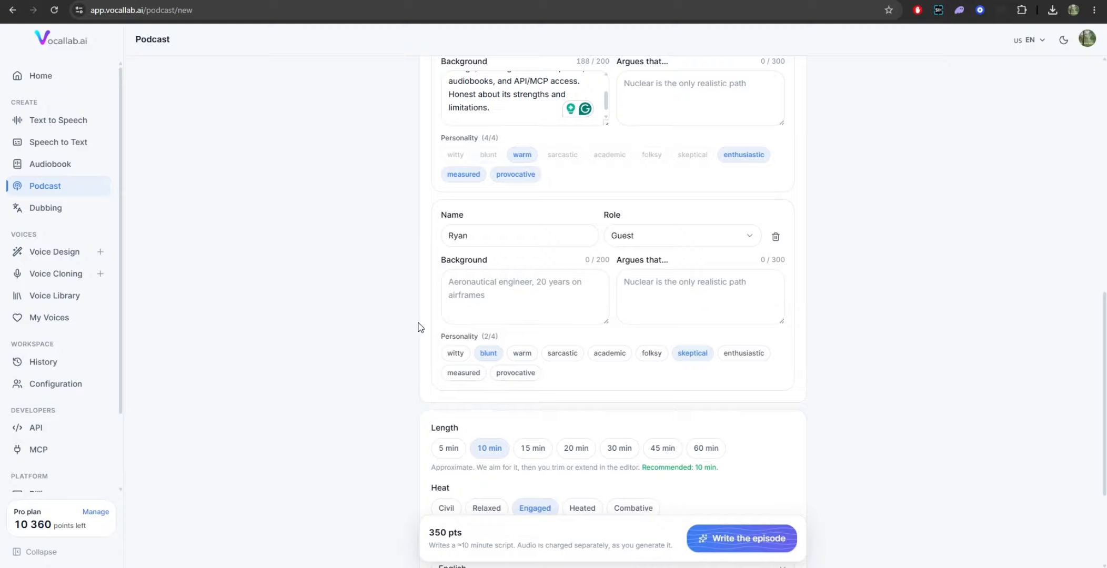
{"action": "left_click", "coordinate": [510, 290]}
{"action": "key", "text": "ctrl+v"}
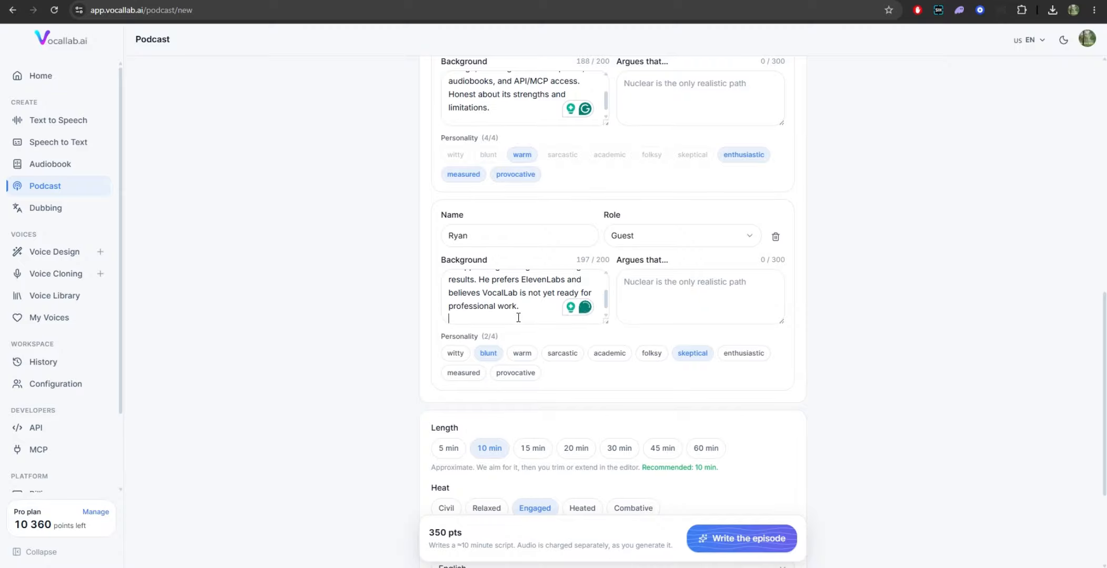
{"action": "left_click", "coordinate": [563, 353]}
{"action": "left_click", "coordinate": [516, 373]}
Step: Set the episode length to 5 min and the heat to Civil
{"action": "scroll", "coordinate": [603, 453], "scroll_direction": "down", "scroll_amount": 3}
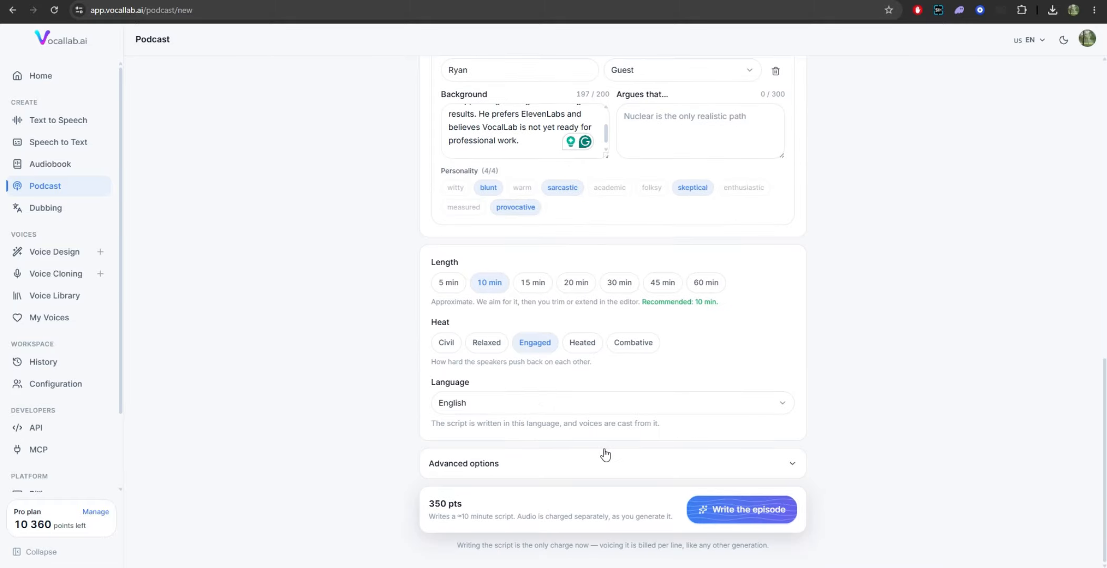
{"action": "left_click", "coordinate": [450, 284]}
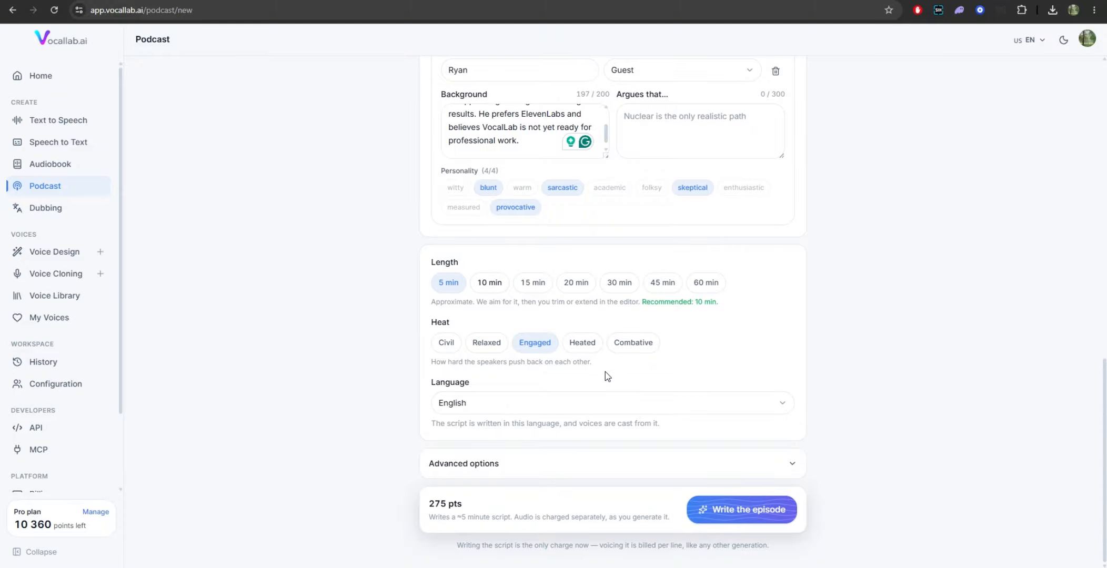
{"action": "left_click", "coordinate": [446, 342]}
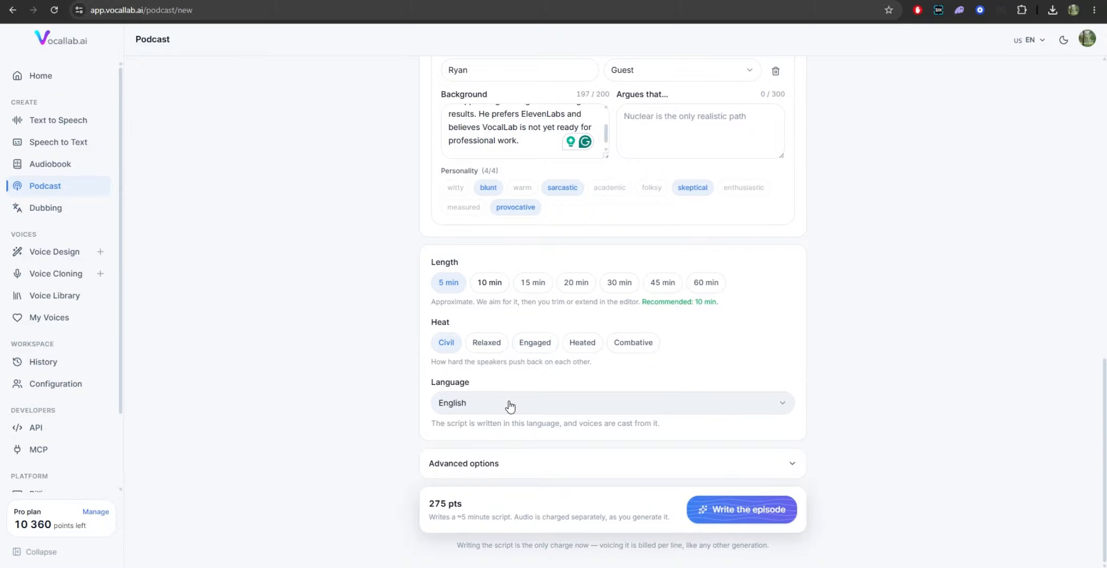
Step: Enable the Cold open in the advanced structure options and have the episode script written
{"action": "left_click", "coordinate": [504, 463]}
{"action": "scroll", "coordinate": [497, 413], "scroll_direction": "down", "scroll_amount": 4}
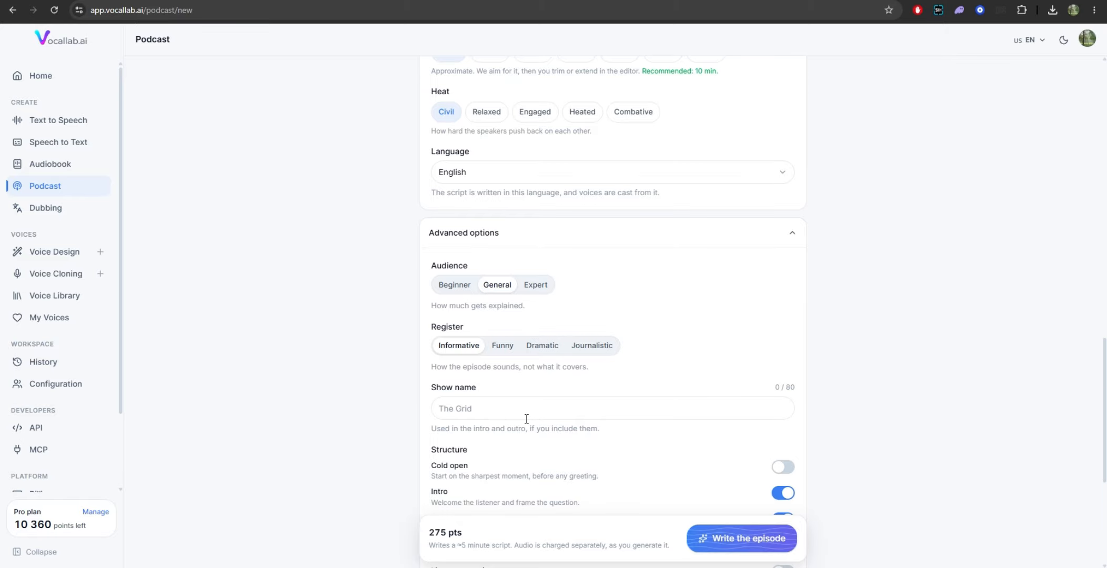
{"action": "scroll", "coordinate": [526, 419], "scroll_direction": "down", "scroll_amount": 5}
{"action": "left_click", "coordinate": [784, 187]}
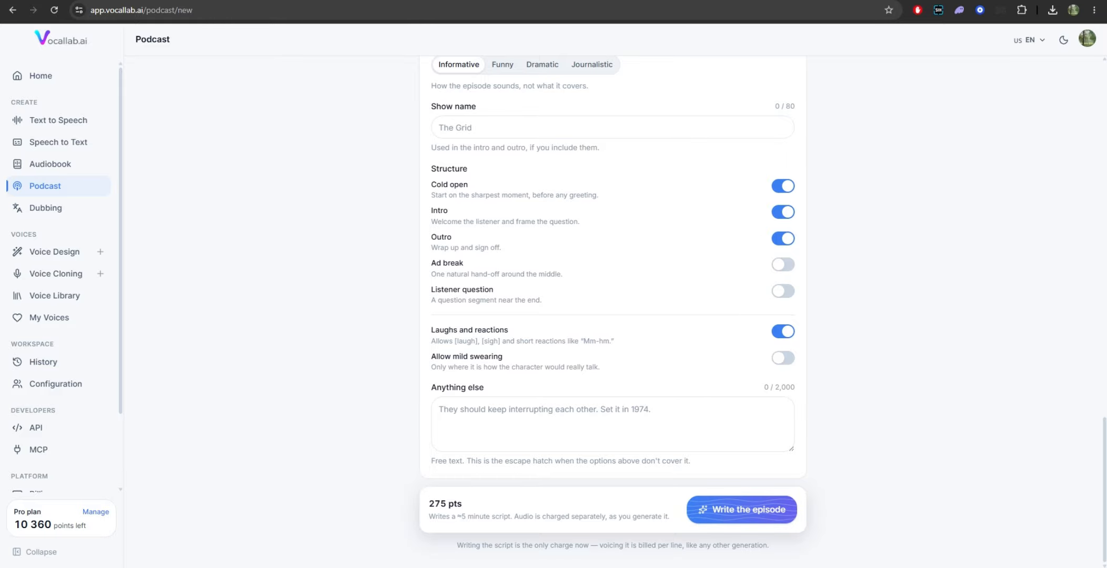
{"action": "left_click", "coordinate": [732, 511]}
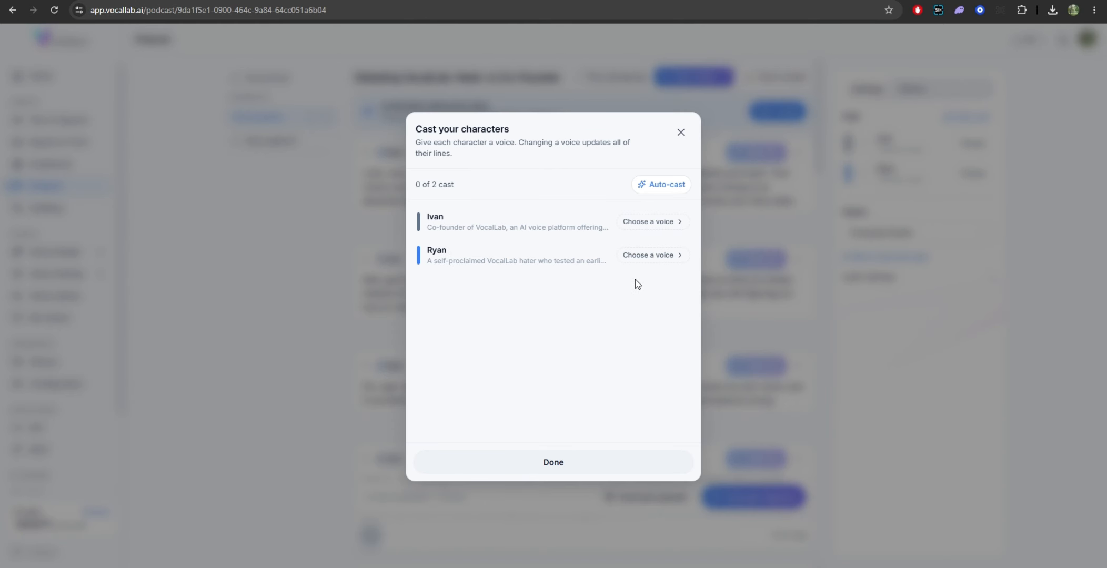
Step: Cast the cloned voice My Voice for the host speaker
{"action": "left_click", "coordinate": [638, 224]}
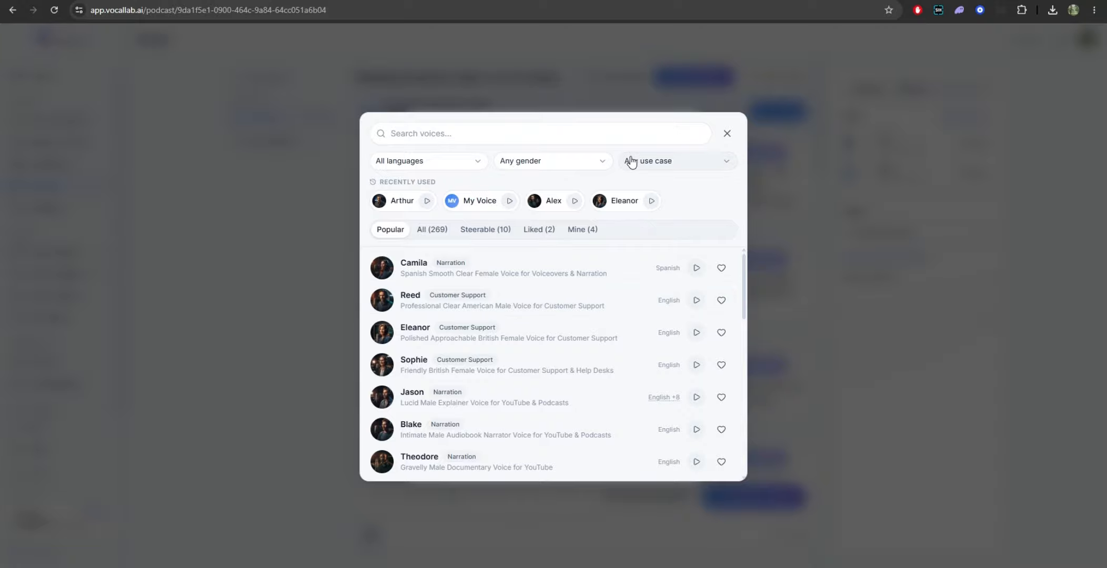
{"action": "left_click", "coordinate": [582, 232]}
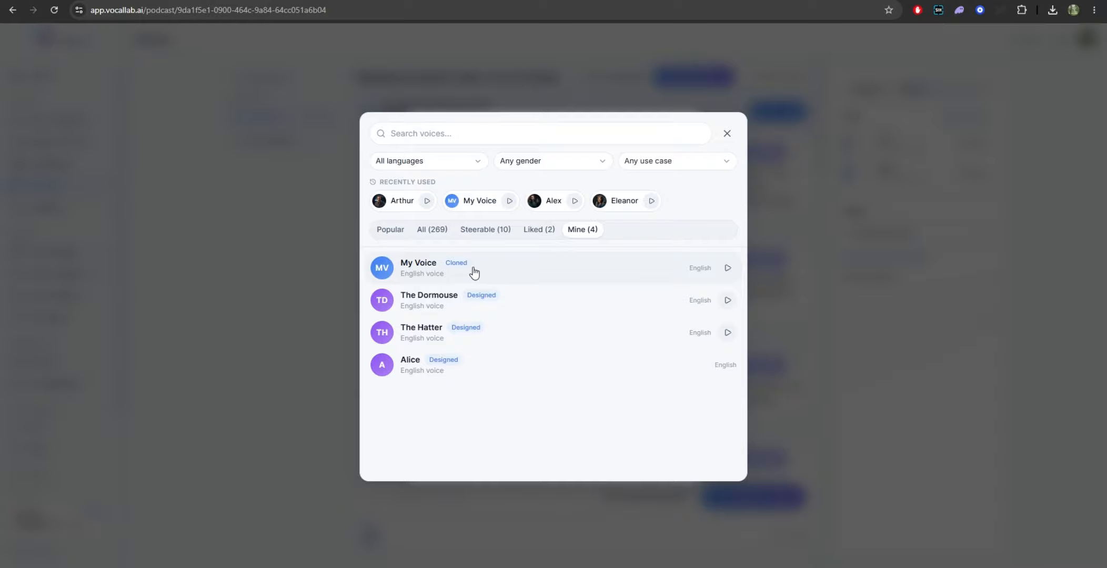
{"action": "left_click", "coordinate": [492, 264]}
Step: Filter the voice choices for the guest speaker to German male voices
{"action": "left_click", "coordinate": [647, 263]}
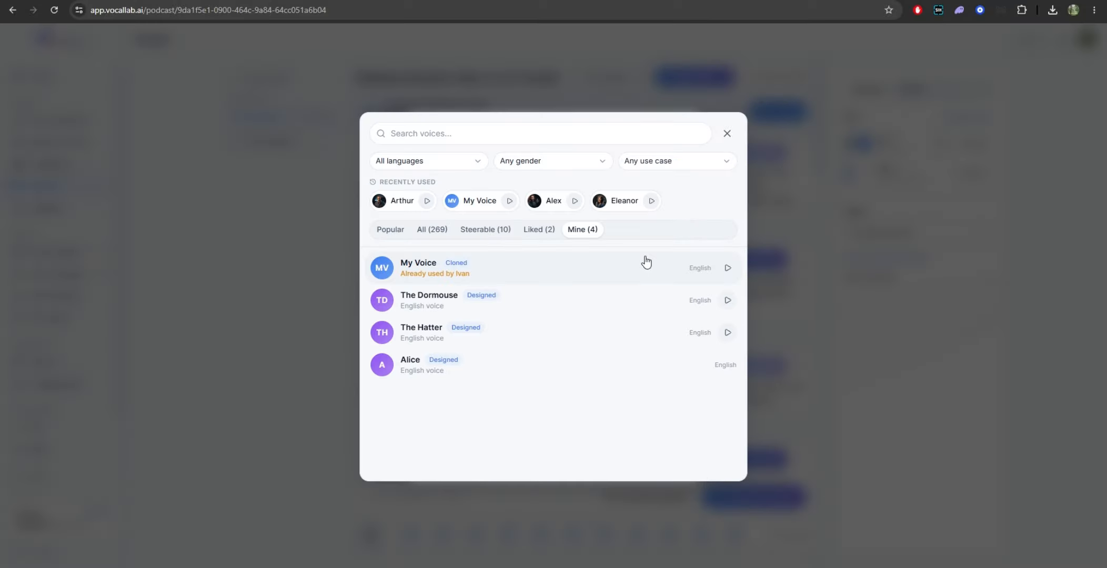
{"action": "left_click", "coordinate": [413, 162]}
{"action": "scroll", "coordinate": [413, 260], "scroll_direction": "down", "scroll_amount": 1}
{"action": "left_click", "coordinate": [412, 256]}
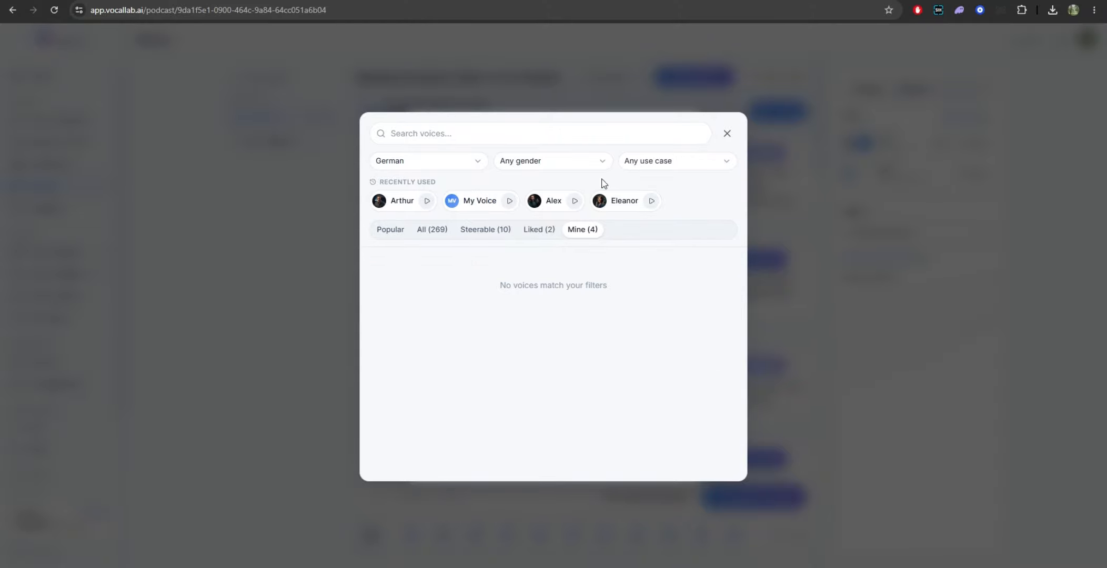
{"action": "left_click", "coordinate": [549, 164]}
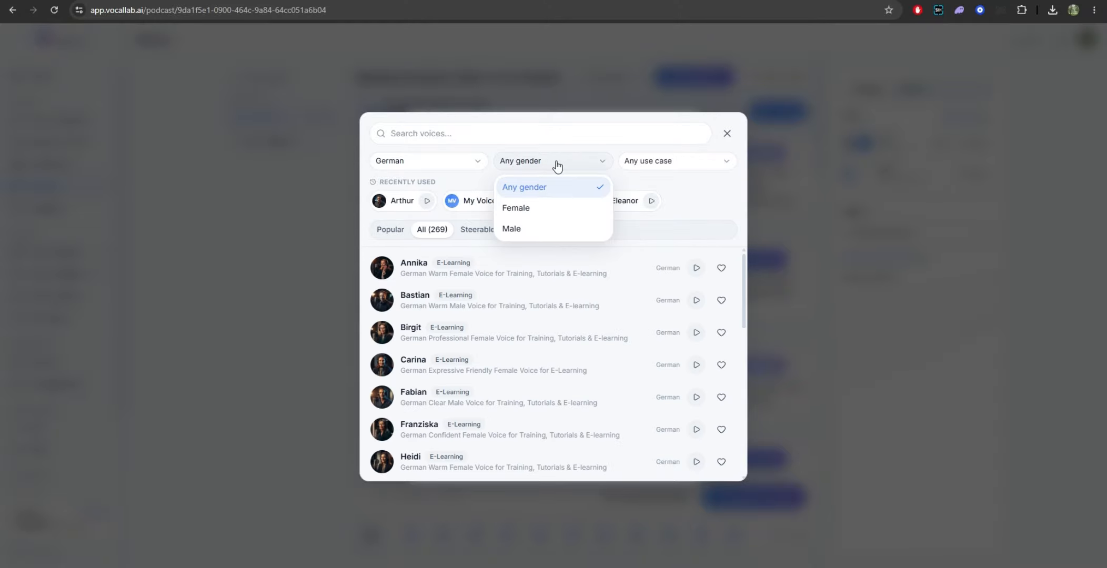
{"action": "left_click", "coordinate": [517, 227]}
{"action": "left_click", "coordinate": [676, 165]}
Step: Preview the Fabian voice, assign it to the guest speaker, and finish casting
{"action": "left_click", "coordinate": [698, 301]}
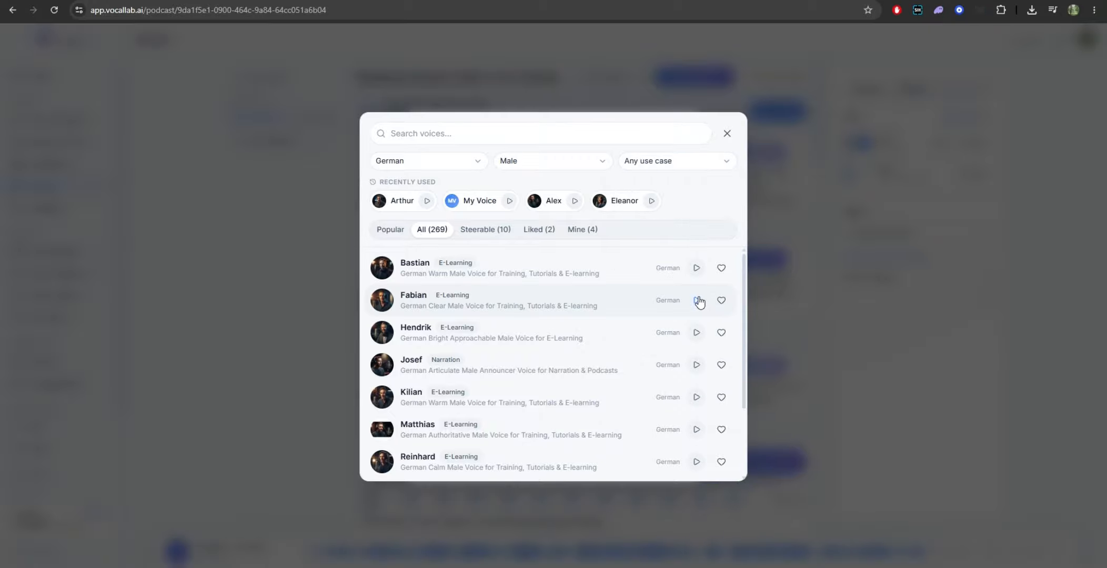
{"action": "left_click", "coordinate": [696, 301]}
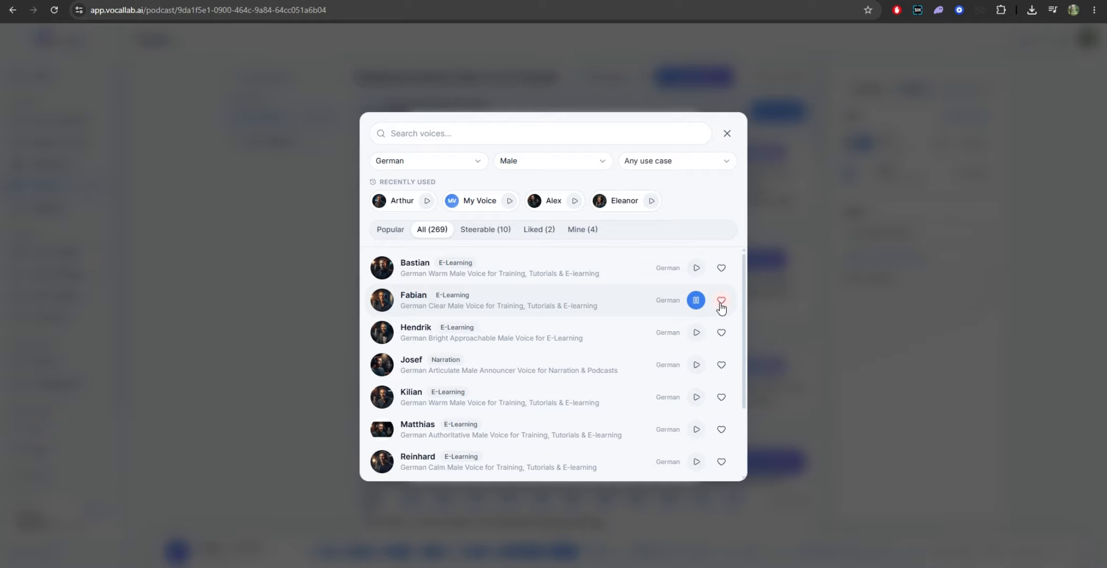
{"action": "left_click", "coordinate": [534, 315]}
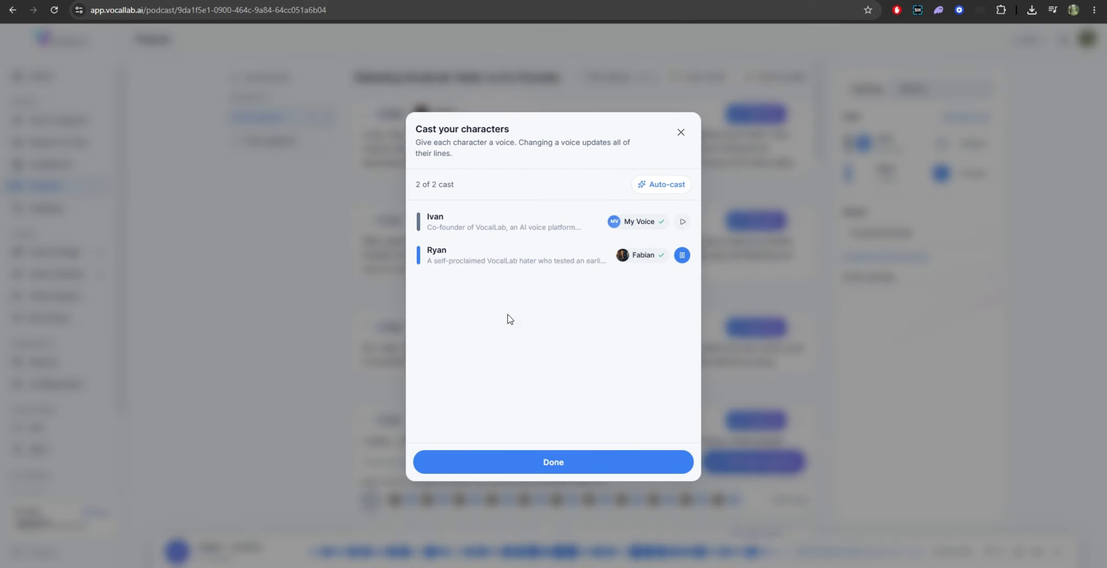
{"action": "left_click", "coordinate": [586, 469]}
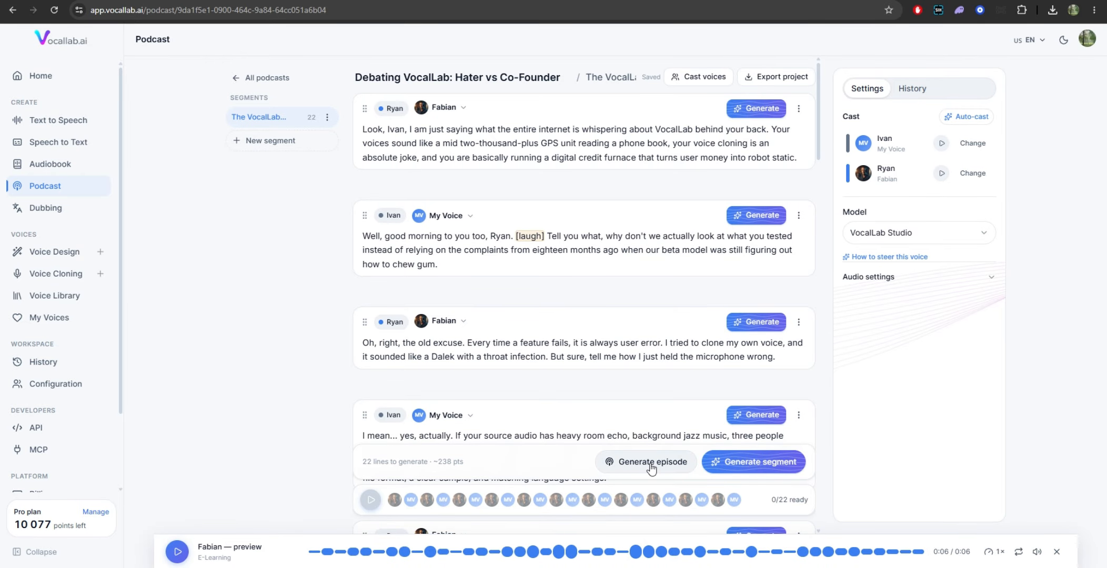
Step: Generate the audio for the whole segment and look through the script lines
{"action": "left_click", "coordinate": [747, 466]}
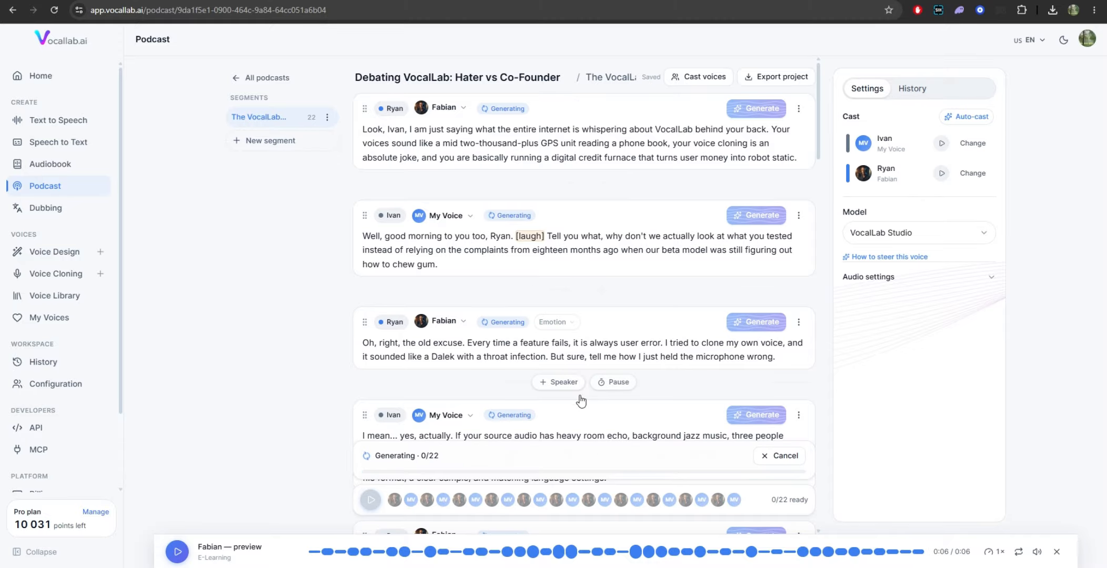
{"action": "scroll", "coordinate": [595, 406], "scroll_direction": "down", "scroll_amount": 10}
{"action": "scroll", "coordinate": [595, 400], "scroll_direction": "down", "scroll_amount": 10}
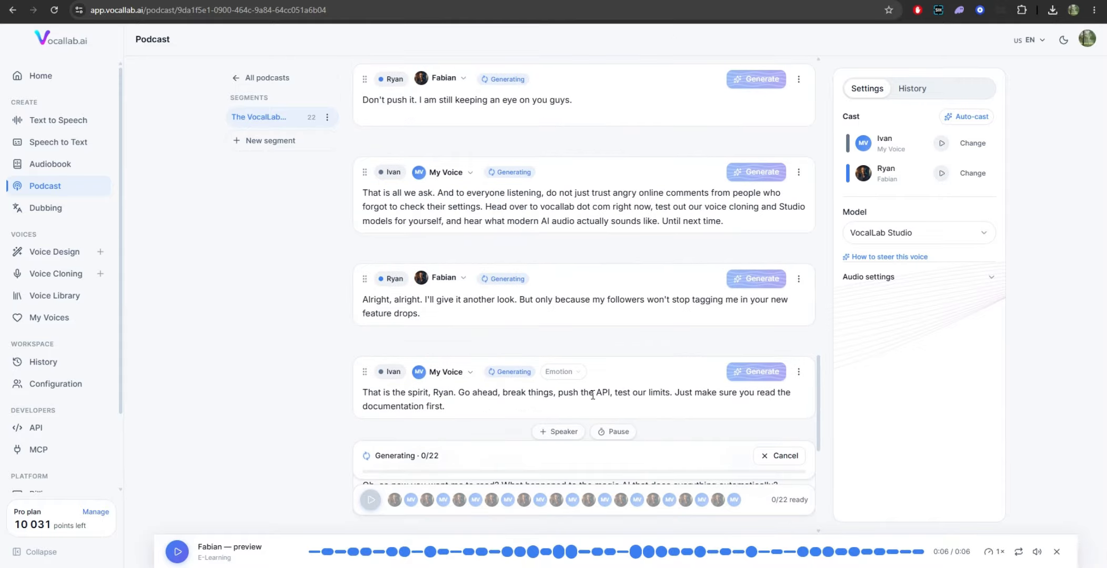
{"action": "scroll", "coordinate": [641, 393], "scroll_direction": "up", "scroll_amount": 5}
{"action": "scroll", "coordinate": [640, 392], "scroll_direction": "up", "scroll_amount": 15}
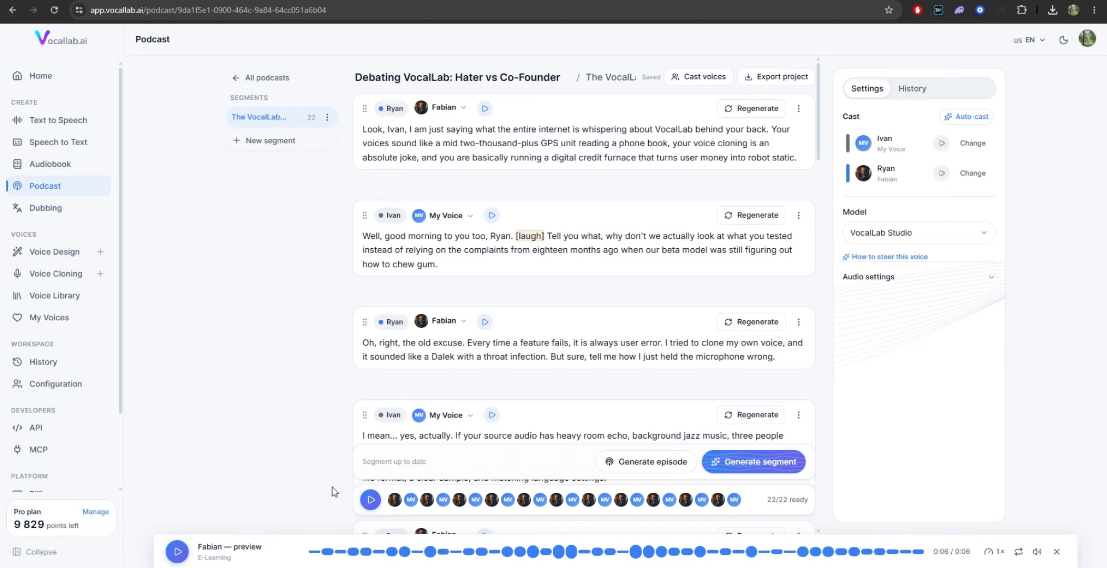
Step: Play back the generated segment and export the podcast project
{"action": "left_click", "coordinate": [371, 500]}
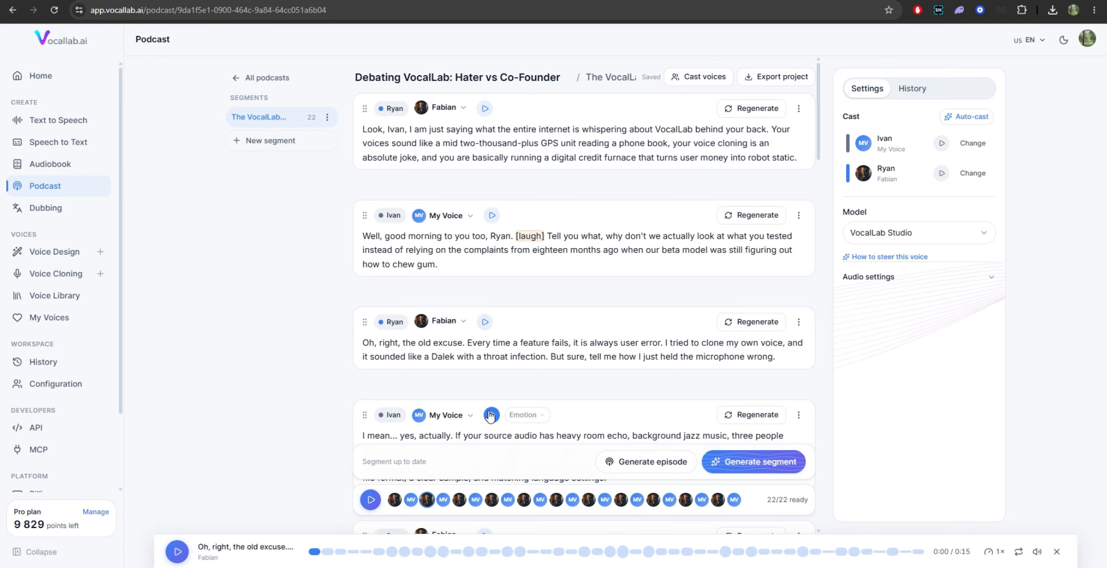
{"action": "scroll", "coordinate": [755, 314], "scroll_direction": "down", "scroll_amount": 4}
{"action": "scroll", "coordinate": [766, 368], "scroll_direction": "up", "scroll_amount": 4}
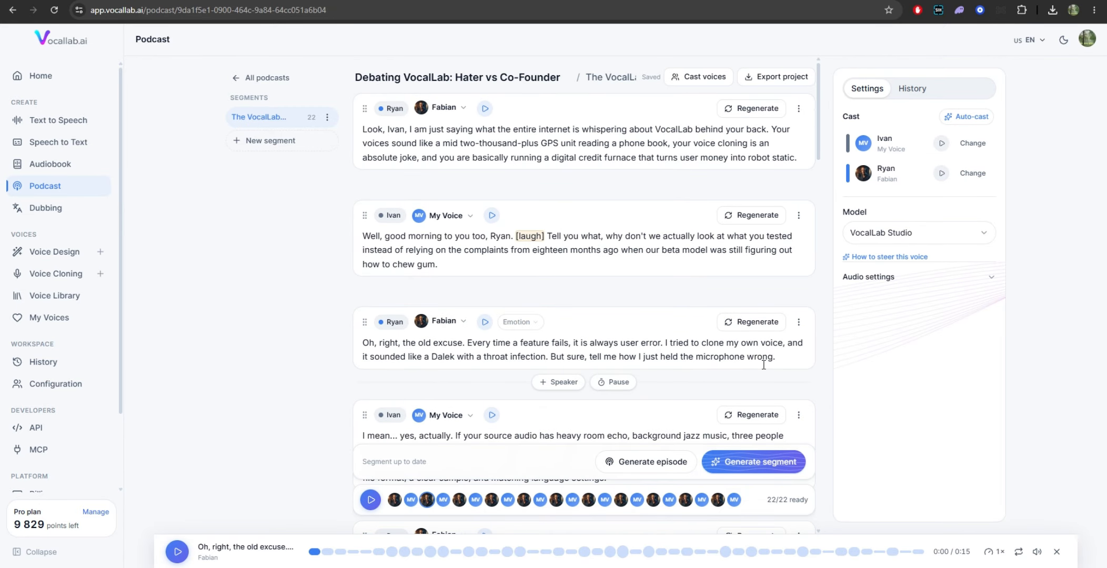
{"action": "left_click", "coordinate": [778, 85]}
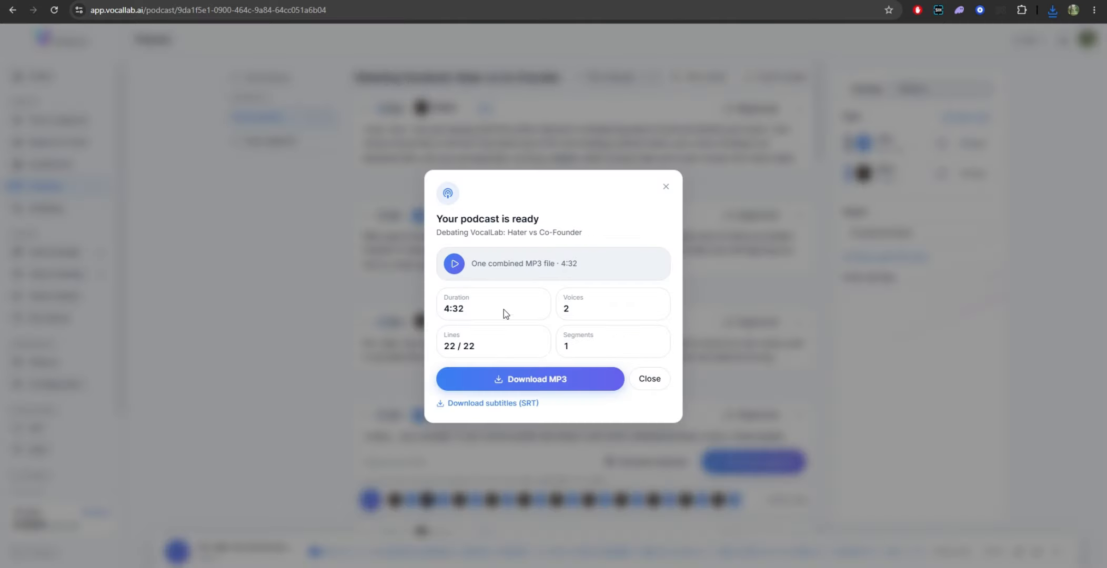
Step: Review the exported podcast's duration, voices, lines and segments in the export summary
{"action": "double_click", "coordinate": [462, 310]}
{"action": "double_click", "coordinate": [567, 309]}
{"action": "double_click", "coordinate": [470, 349]}
{"action": "double_click", "coordinate": [567, 343]}
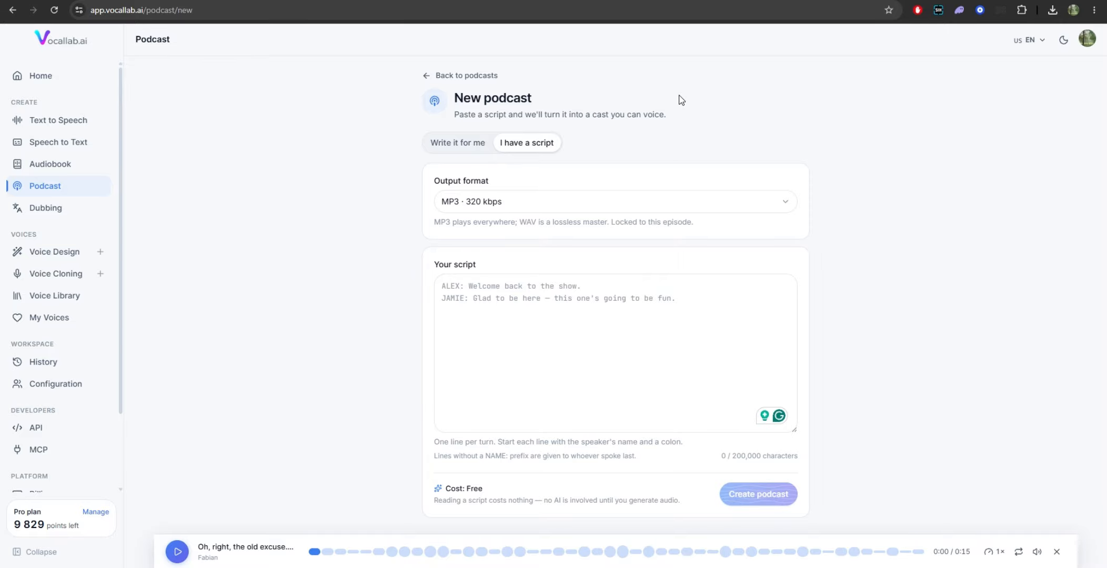
Step: Paste the prepared two-speaker dialogue as the script for the new podcast
{"action": "left_click", "coordinate": [635, 298]}
{"action": "key", "text": "ctrl+v"}
{"action": "scroll", "coordinate": [522, 337], "scroll_direction": "up", "scroll_amount": 10}
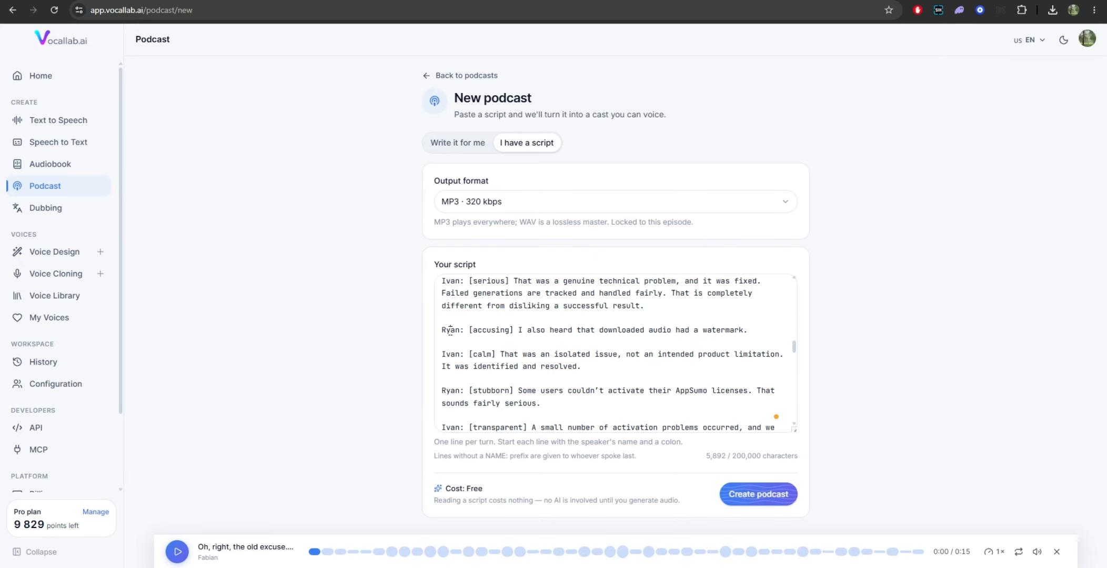
Step: Examine the speaker labels and the bracketed emotion tags throughout the pasted script
{"action": "double_click", "coordinate": [451, 331]}
{"action": "left_click", "coordinate": [451, 356]}
{"action": "left_click_drag", "start_coordinate": [468, 330], "coordinate": [751, 330]}
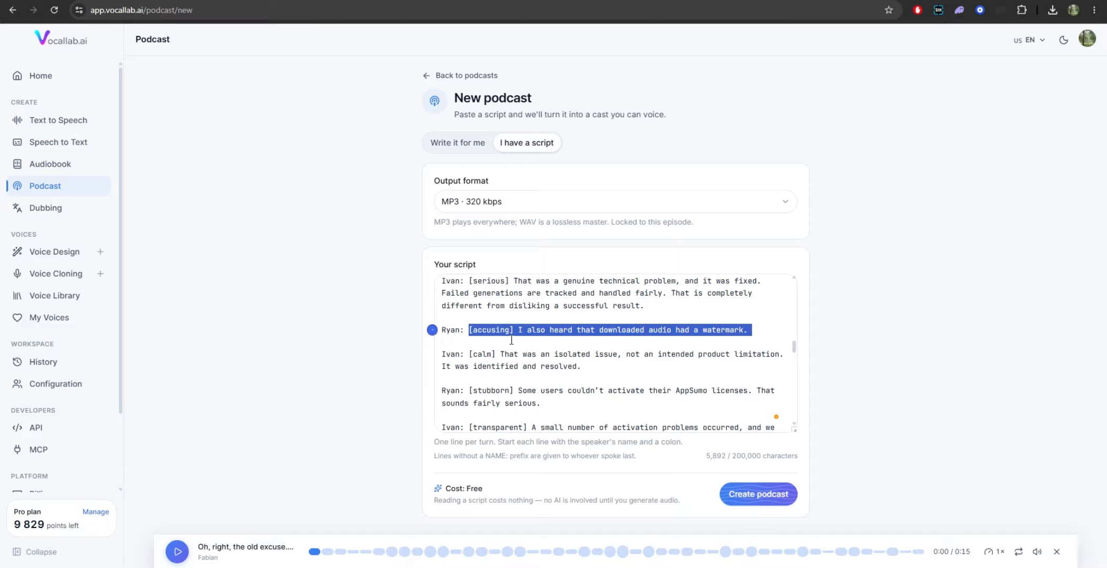
{"action": "scroll", "coordinate": [502, 385], "scroll_direction": "up", "scroll_amount": 3}
{"action": "double_click", "coordinate": [482, 315]}
{"action": "left_click", "coordinate": [493, 360]}
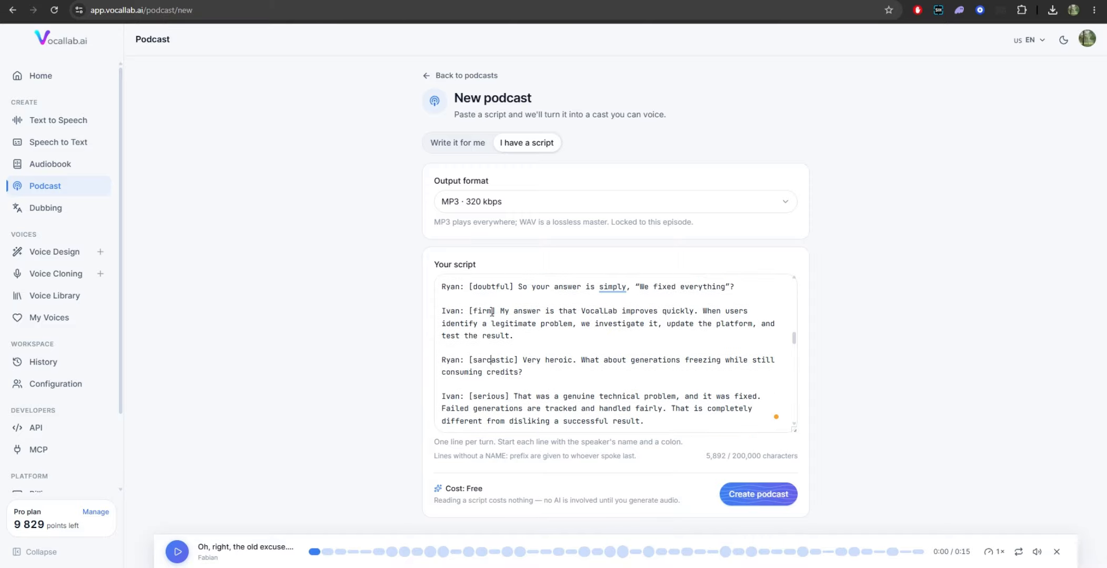
{"action": "double_click", "coordinate": [487, 287]}
{"action": "scroll", "coordinate": [487, 295], "scroll_direction": "up", "scroll_amount": 3}
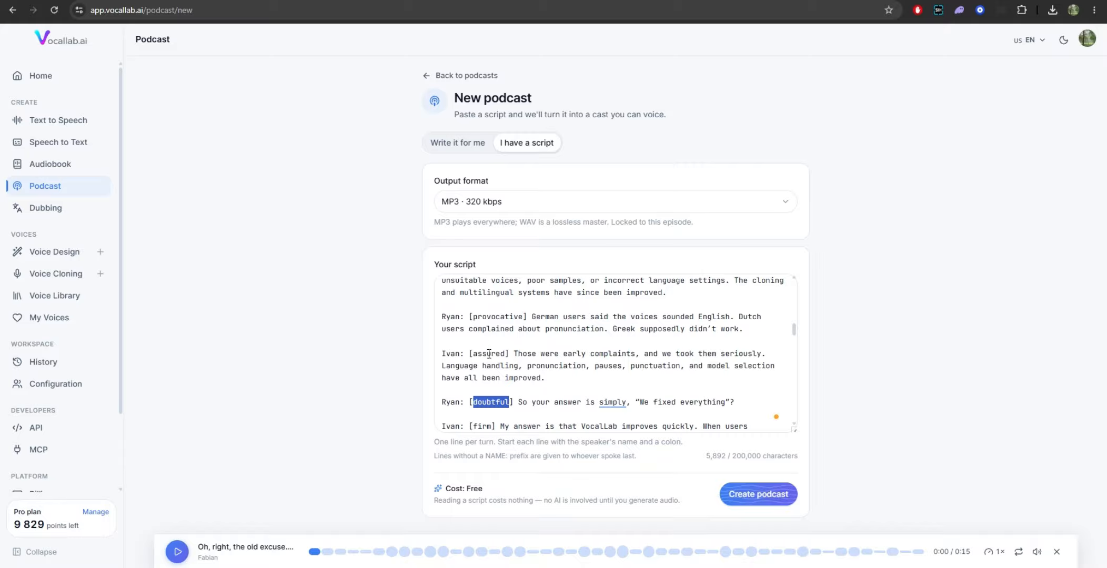
{"action": "double_click", "coordinate": [488, 354]}
{"action": "double_click", "coordinate": [501, 317]}
{"action": "scroll", "coordinate": [596, 409], "scroll_direction": "down", "scroll_amount": 1}
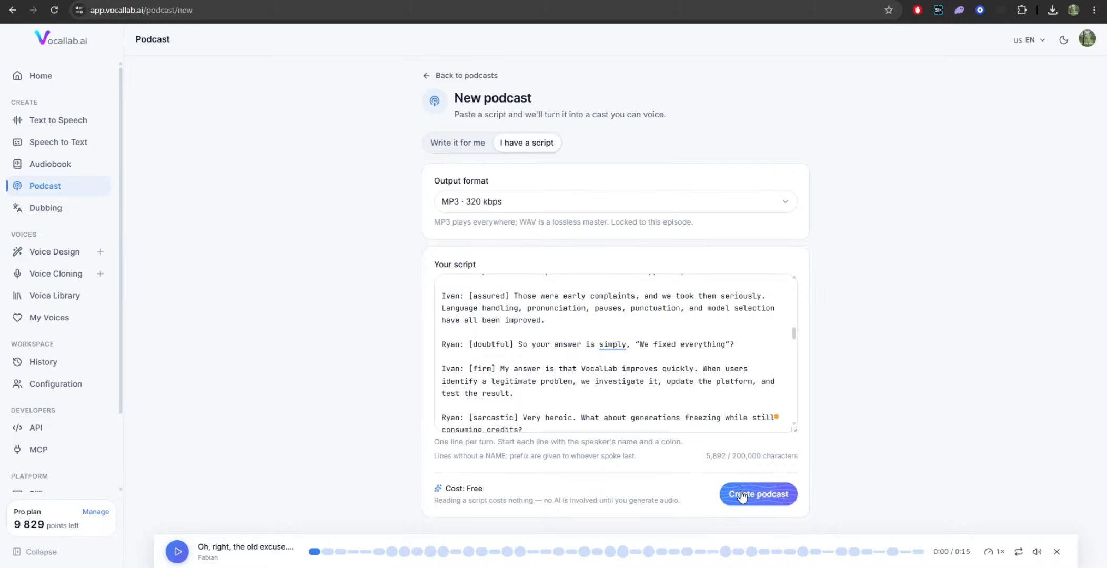
Step: Create the podcast from the pasted script and cast the remaining speaker with the recently used Arthur voice
{"action": "left_click", "coordinate": [758, 495]}
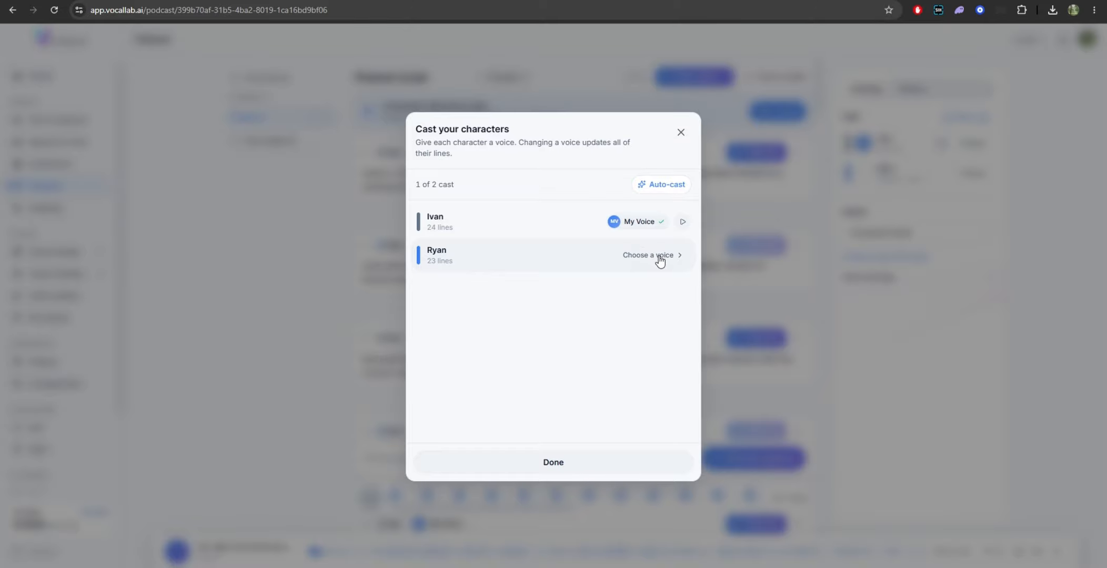
{"action": "left_click", "coordinate": [657, 257]}
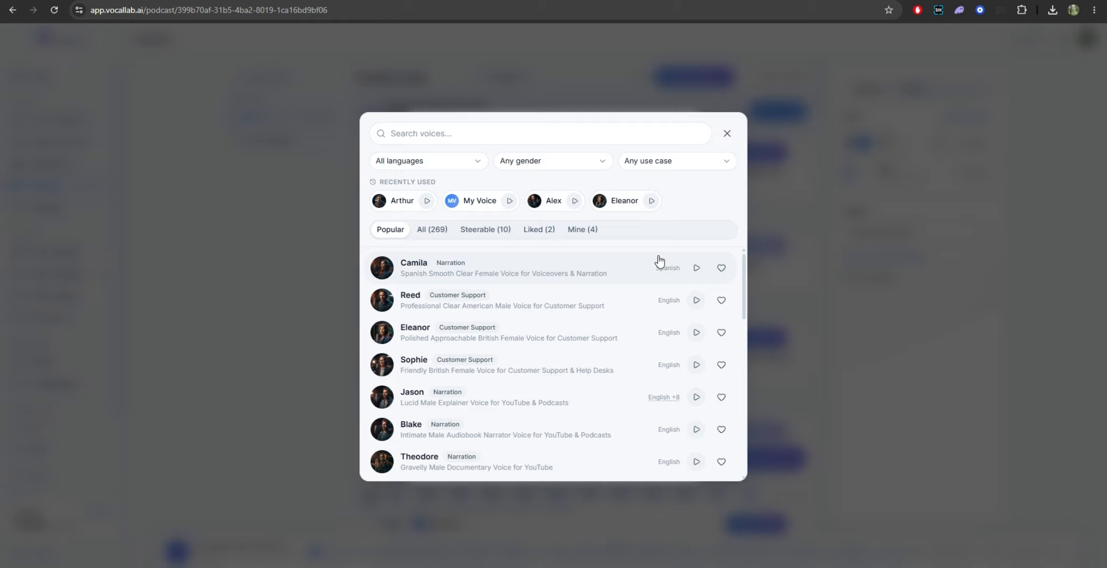
{"action": "left_click", "coordinate": [403, 202]}
{"action": "left_click", "coordinate": [589, 474]}
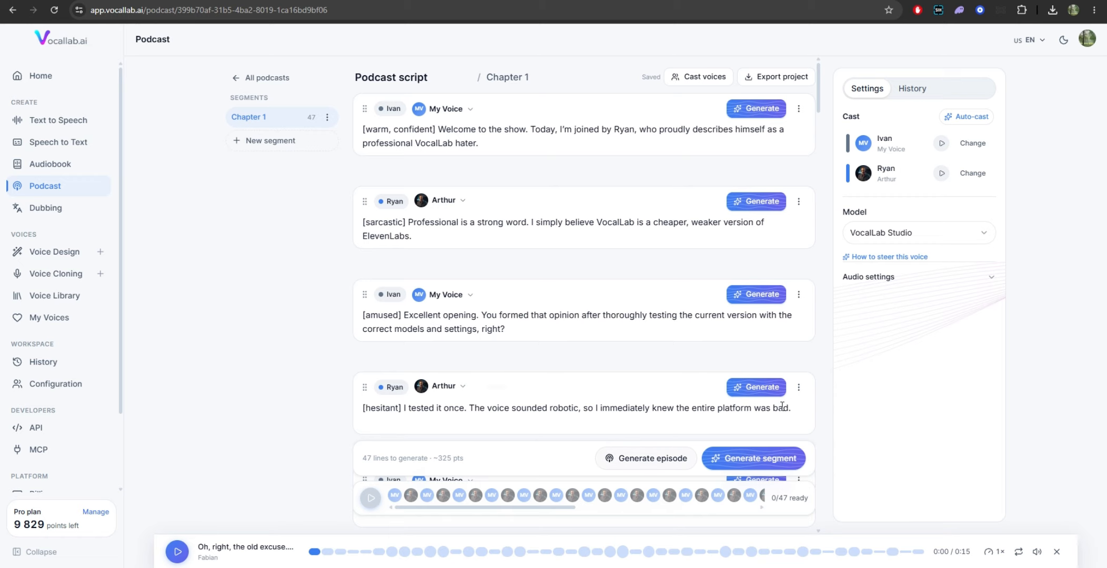
Step: Generate the audio for all lines of the Chapter 1 segment
{"action": "scroll", "coordinate": [643, 350], "scroll_direction": "down", "scroll_amount": 2}
{"action": "scroll", "coordinate": [642, 350], "scroll_direction": "up", "scroll_amount": 2}
{"action": "left_click", "coordinate": [741, 462]}
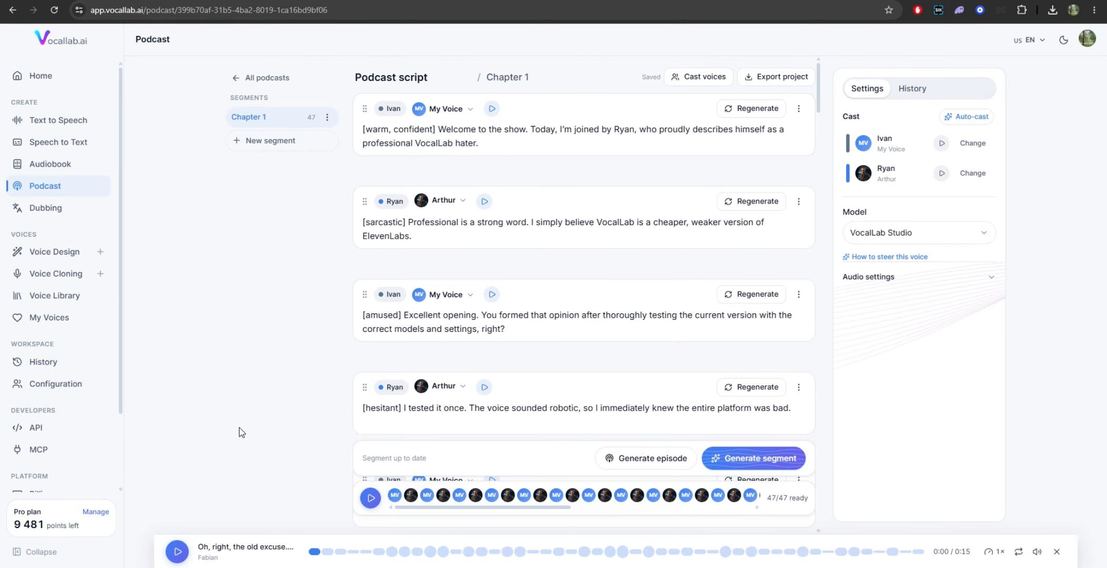
Step: Look through the generated Chapter 1 lines and play back the segment from the beginning
{"action": "scroll", "coordinate": [416, 376], "scroll_direction": "down", "scroll_amount": 3}
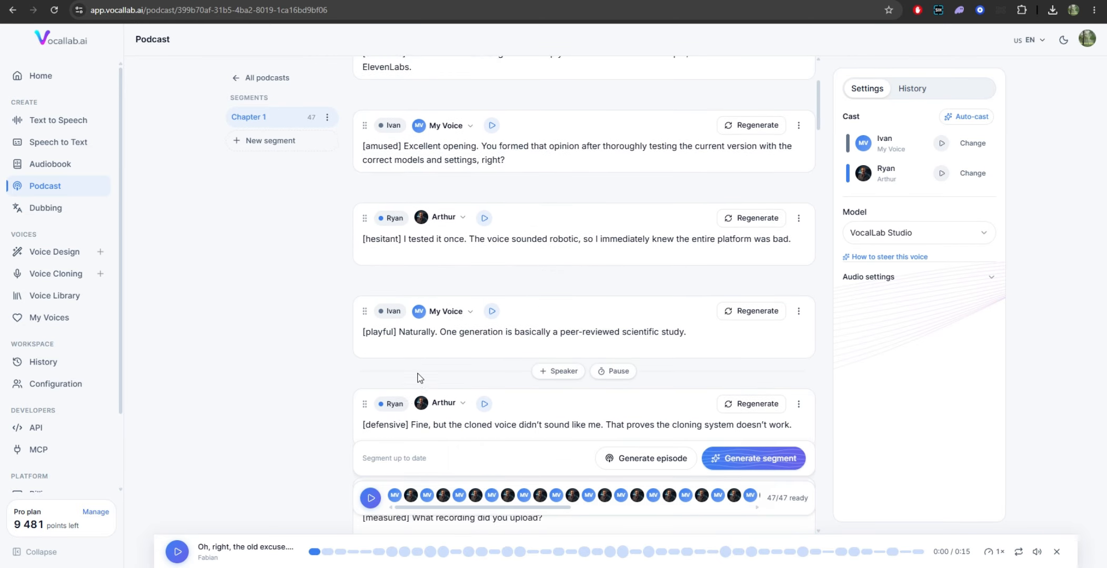
{"action": "scroll", "coordinate": [408, 391], "scroll_direction": "up", "scroll_amount": 3}
{"action": "left_click", "coordinate": [371, 498]}
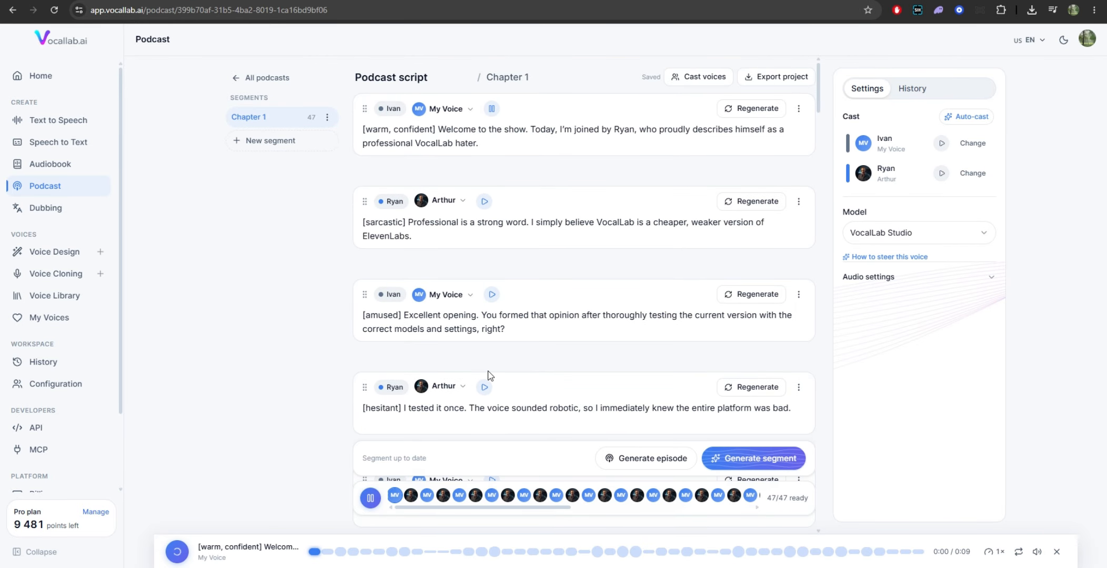
Step: Review the finished podcast's export summary, including the option for downloading SRT subtitles
{"action": "mouse_move", "coordinate": [586, 362]}
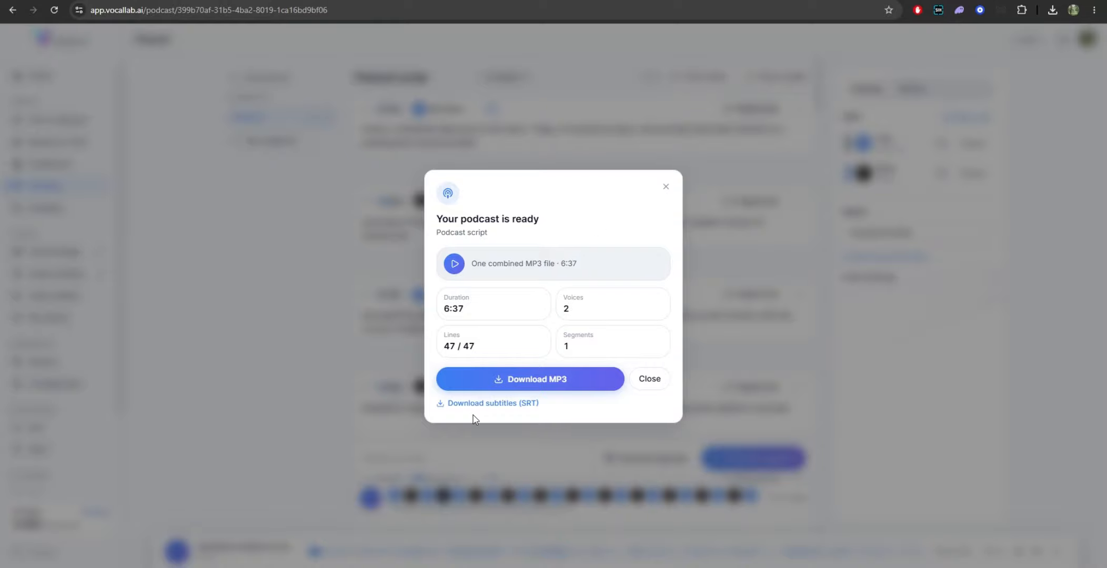
{"action": "left_click_drag", "start_coordinate": [543, 404], "coordinate": [622, 215]}
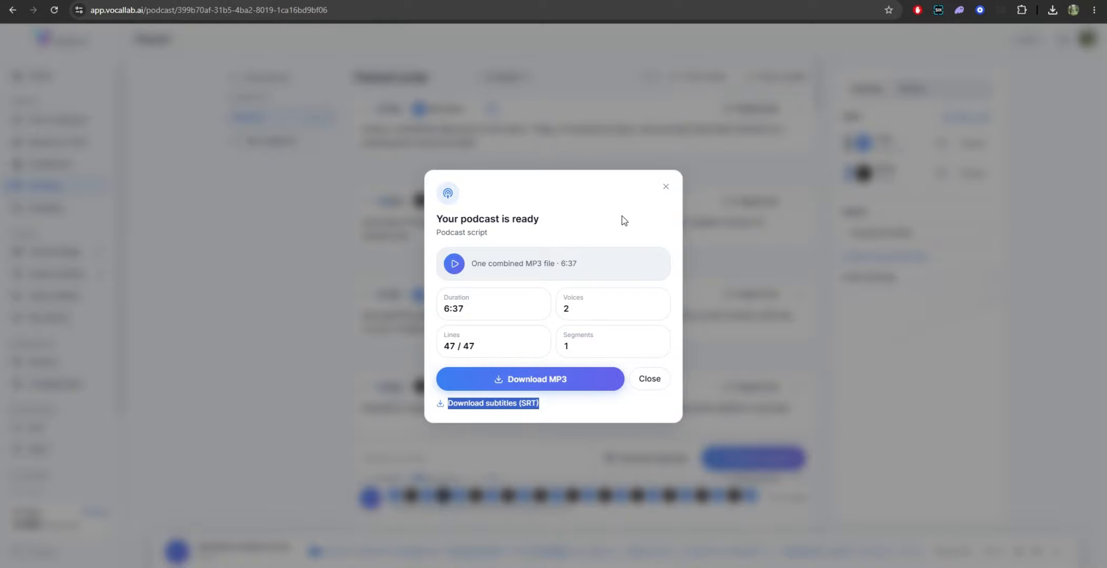
{"action": "left_click", "coordinate": [606, 210]}
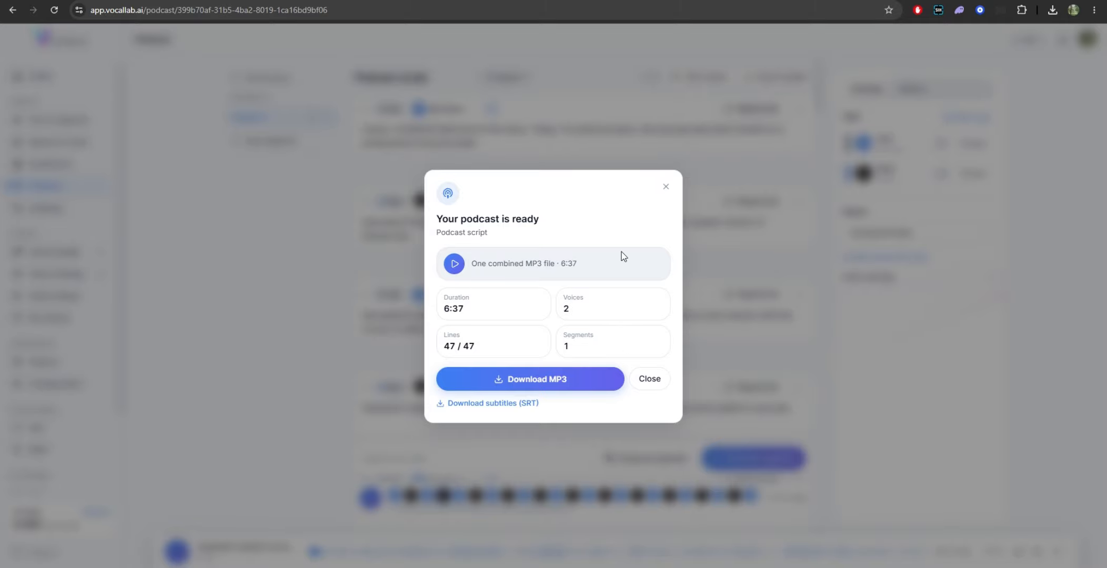